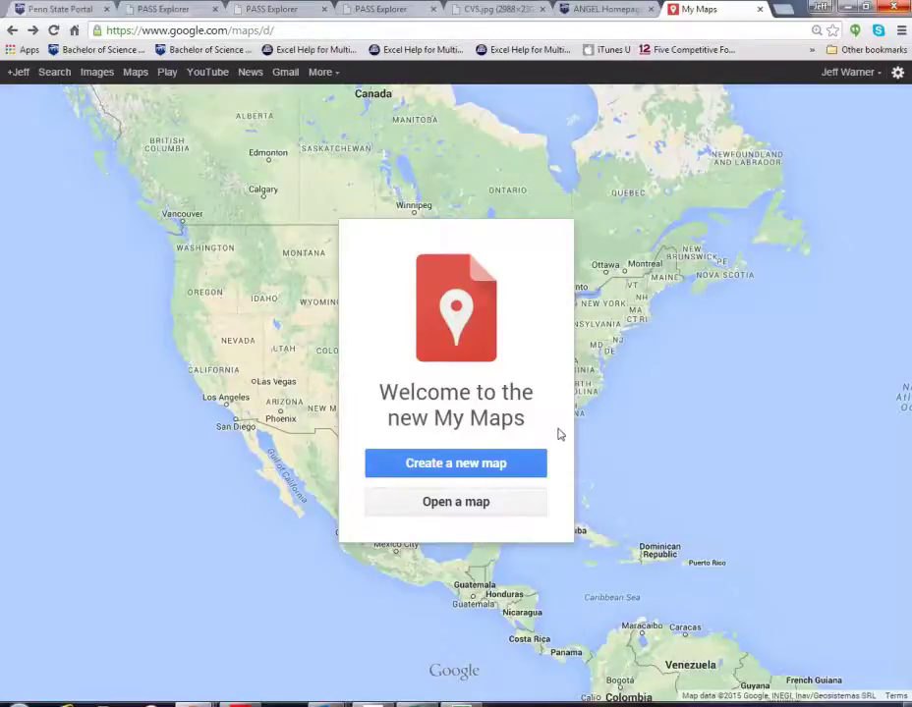
Start a new map and replace its 'Untitled map' title with 'Demo Map'
click(510, 461)
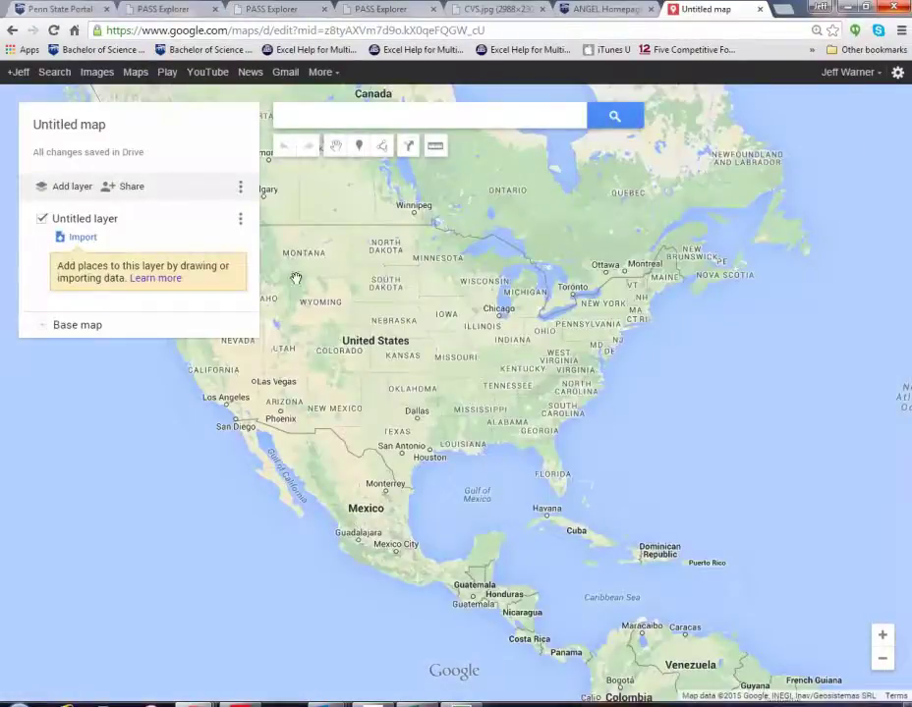
click(131, 189)
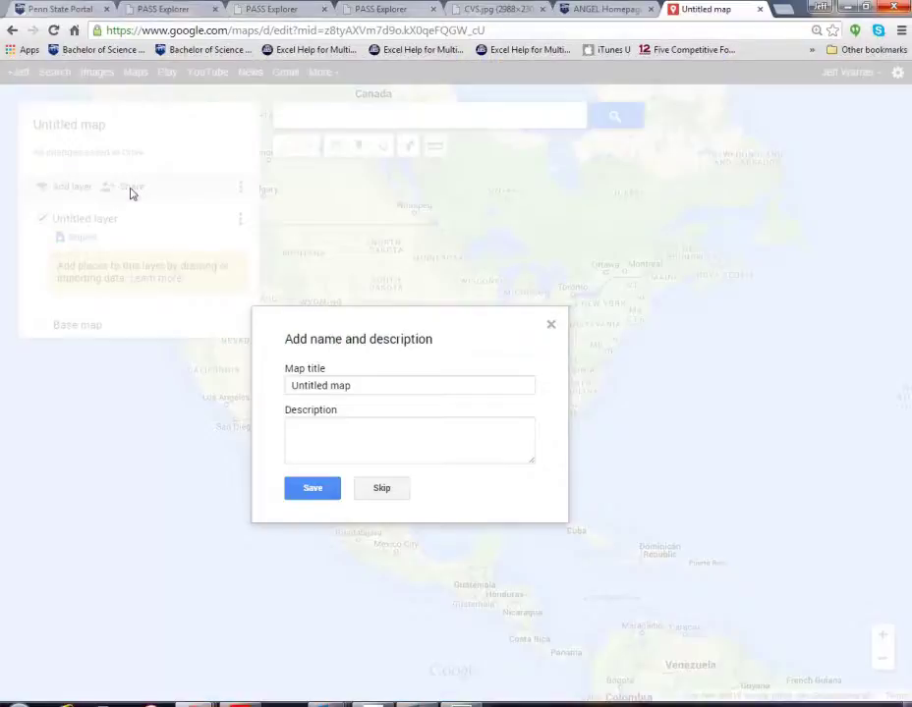
drag(368, 384, 282, 384)
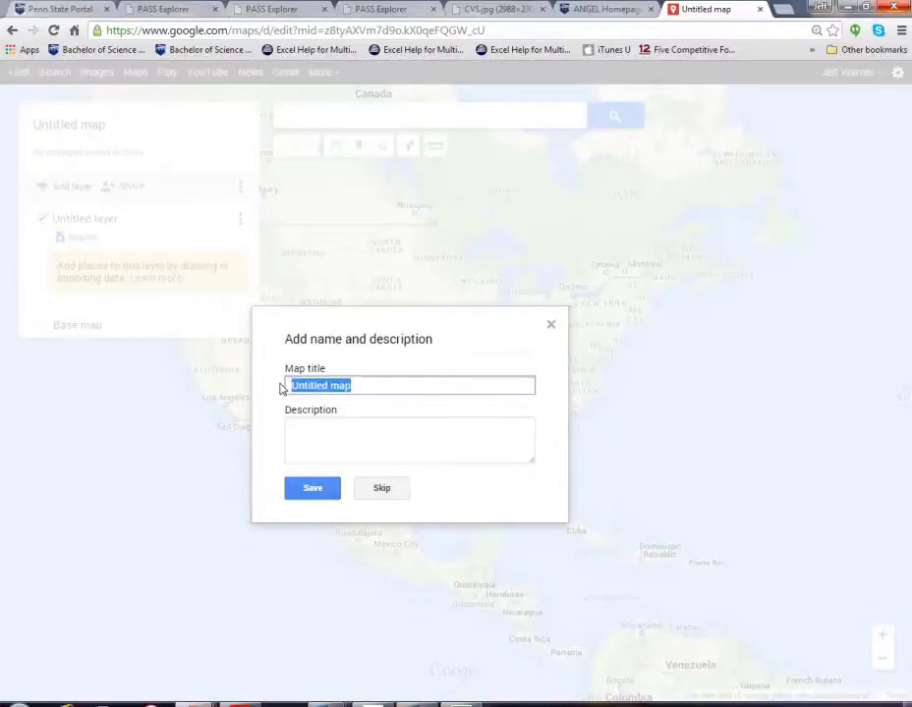
text(Demo)
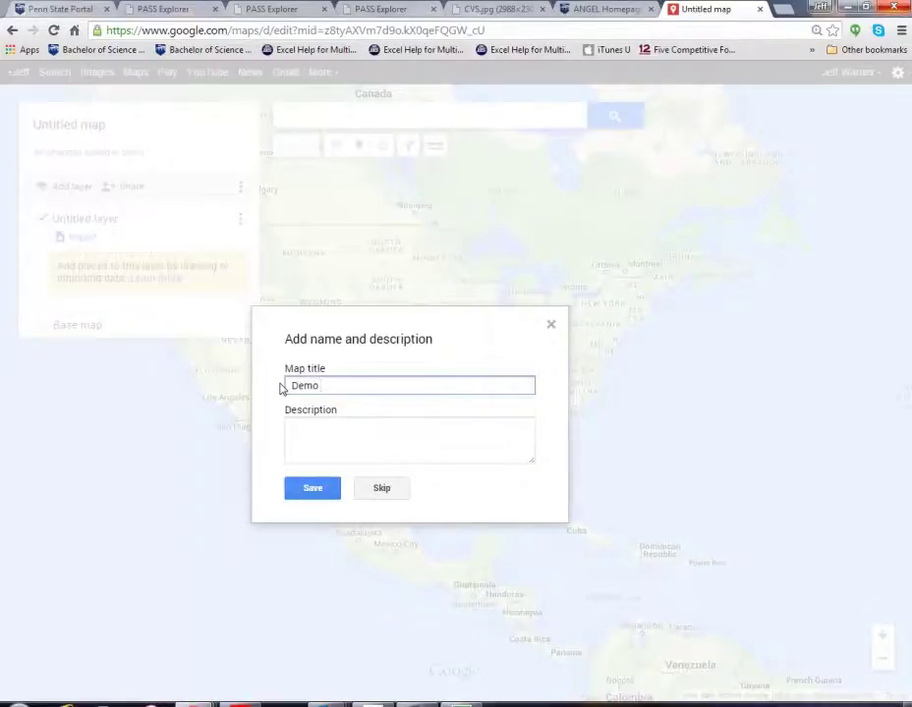
text(Map)
click(318, 492)
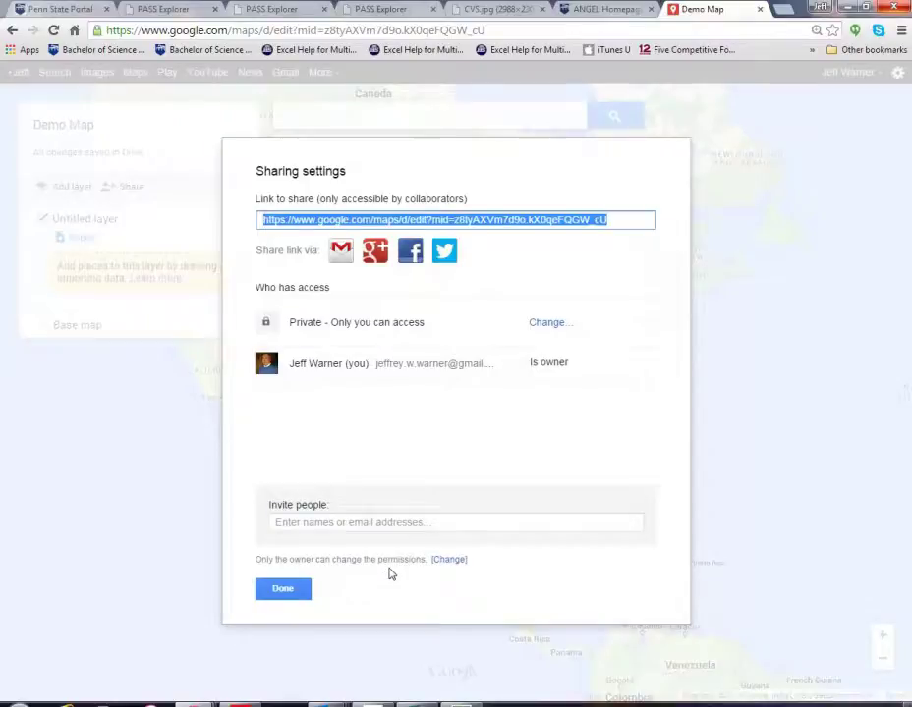
Allow editors to add people and change permissions in the sharing settings, and save
click(449, 559)
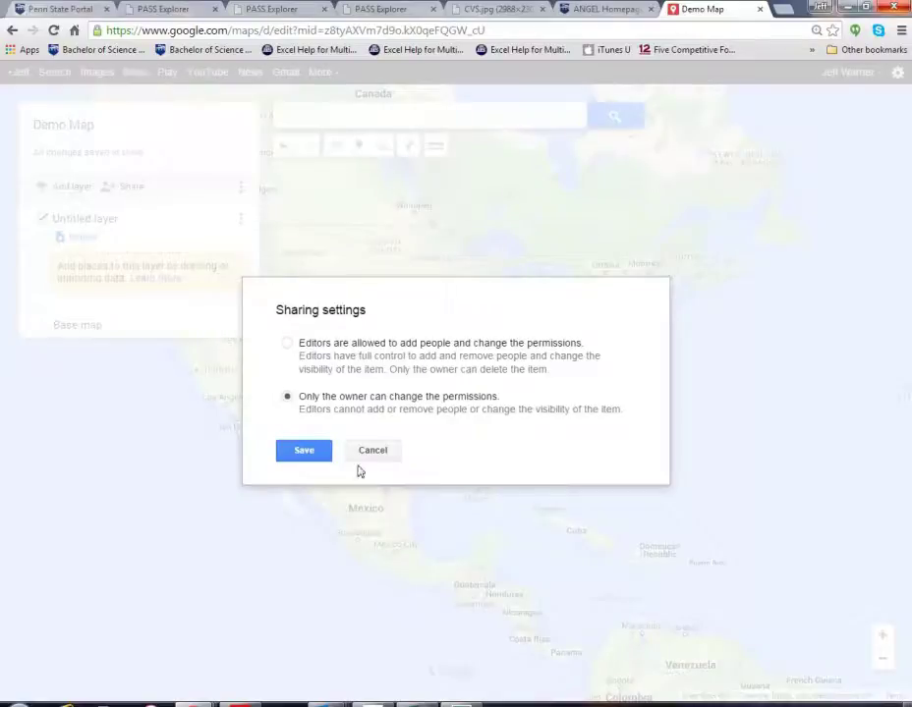
click(287, 344)
click(305, 450)
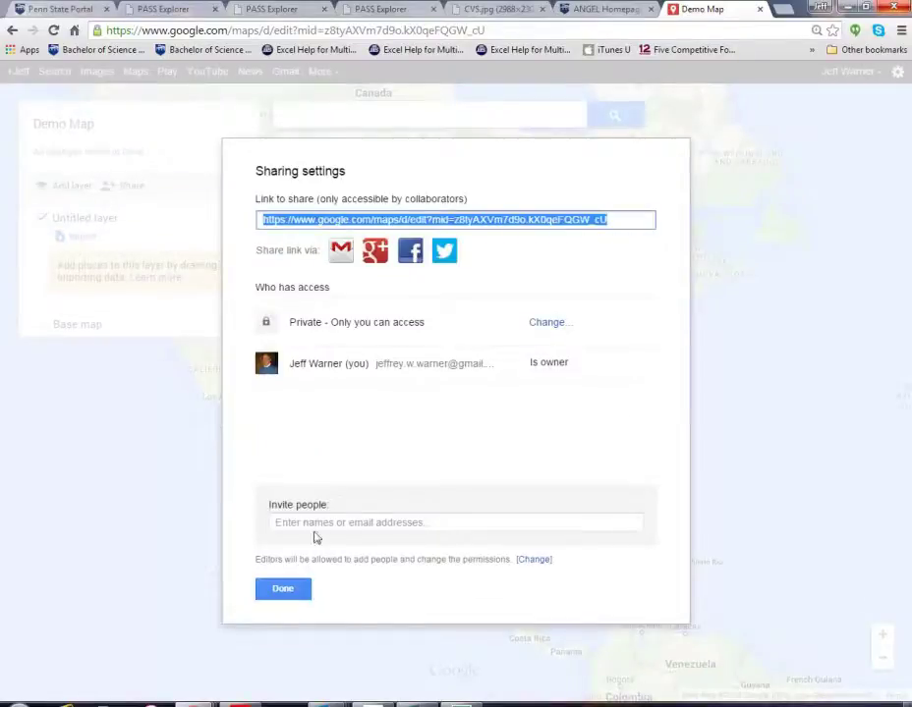
Invite the colleague's e-mail address with Can edit access, sending a copy to myself
click(309, 524)
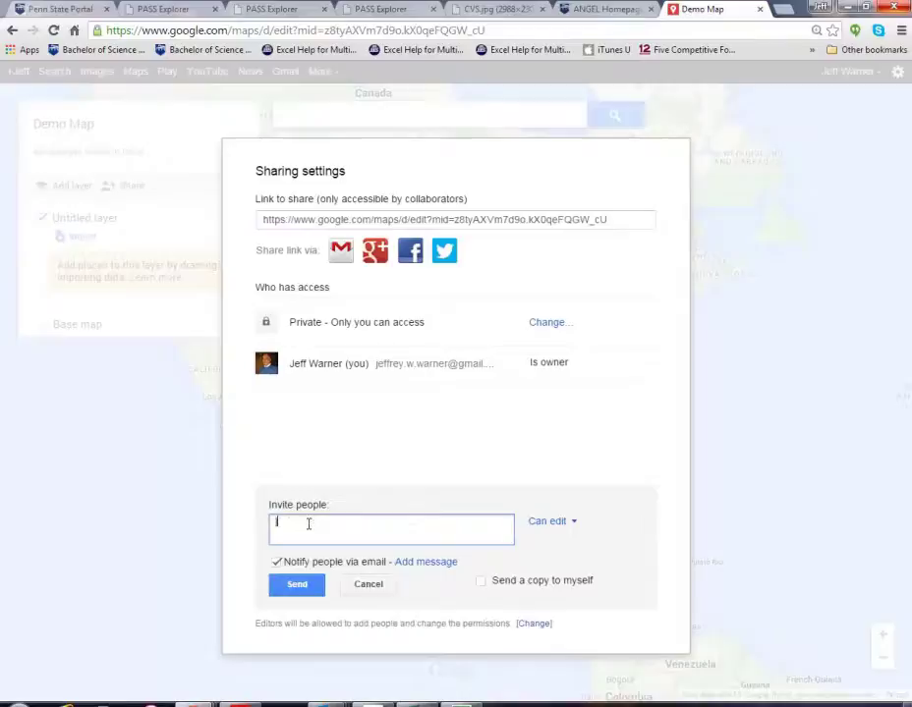
text(jww10)
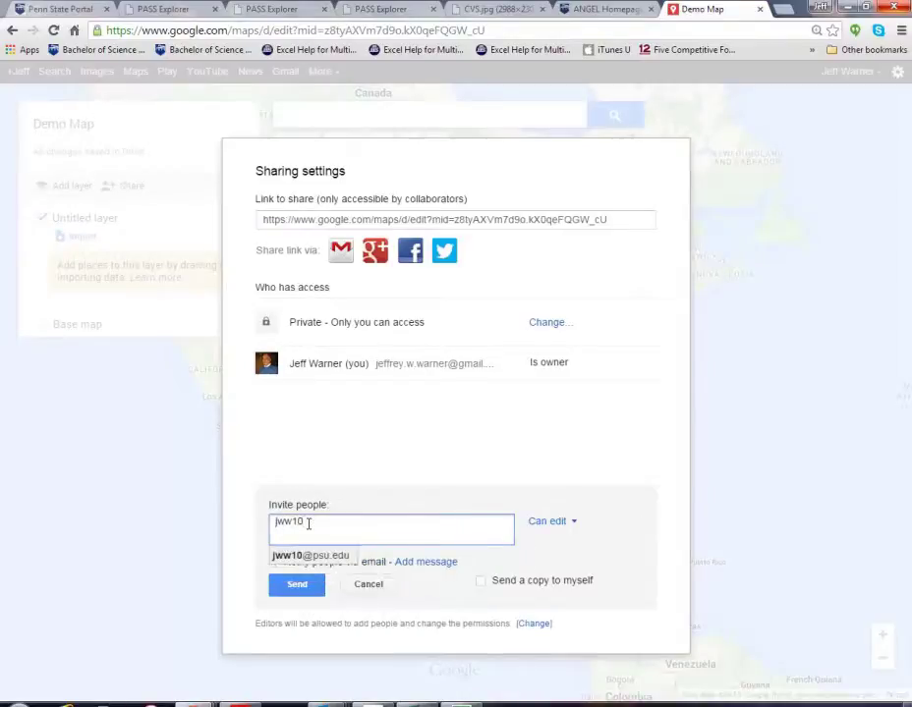
click(285, 555)
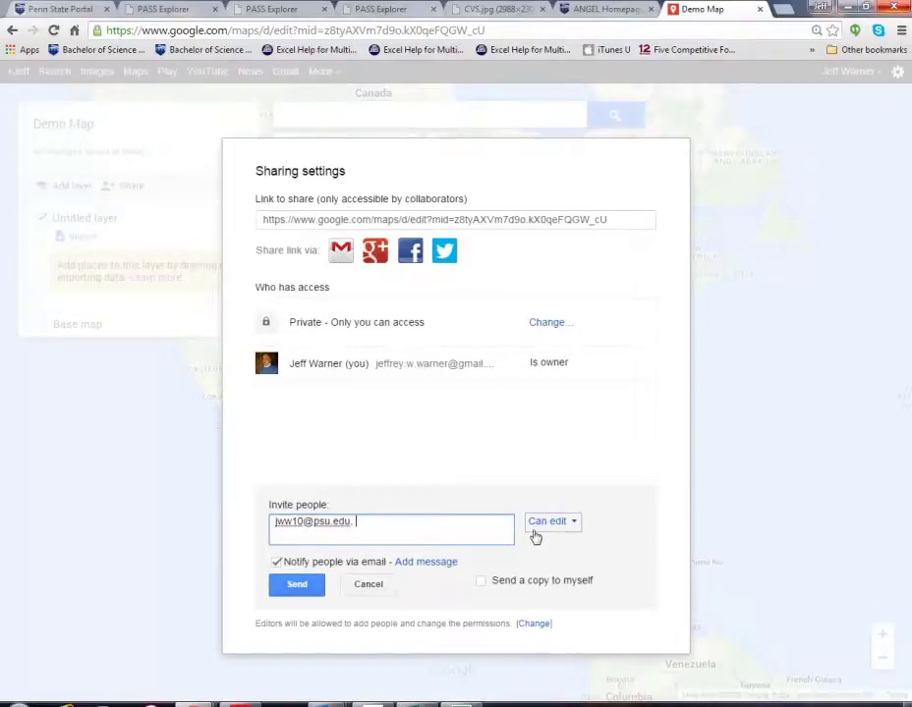
click(569, 527)
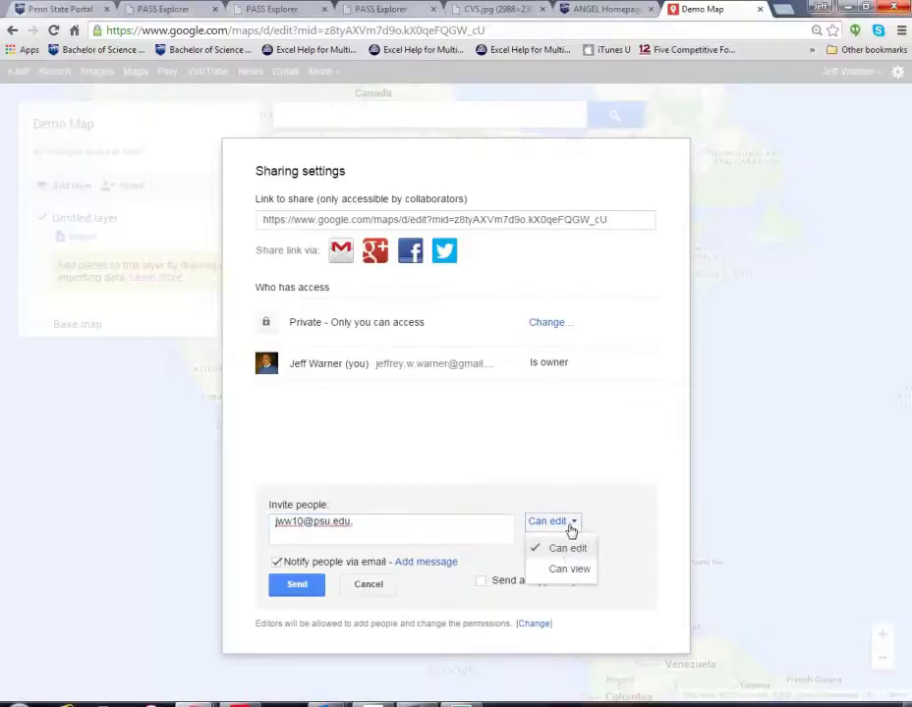
click(573, 528)
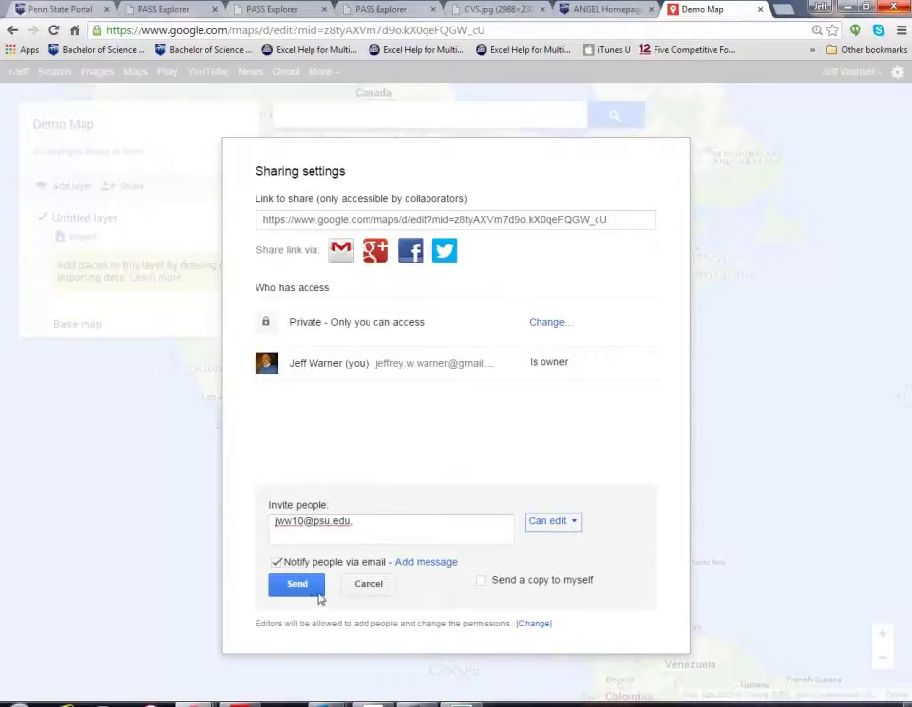
click(481, 583)
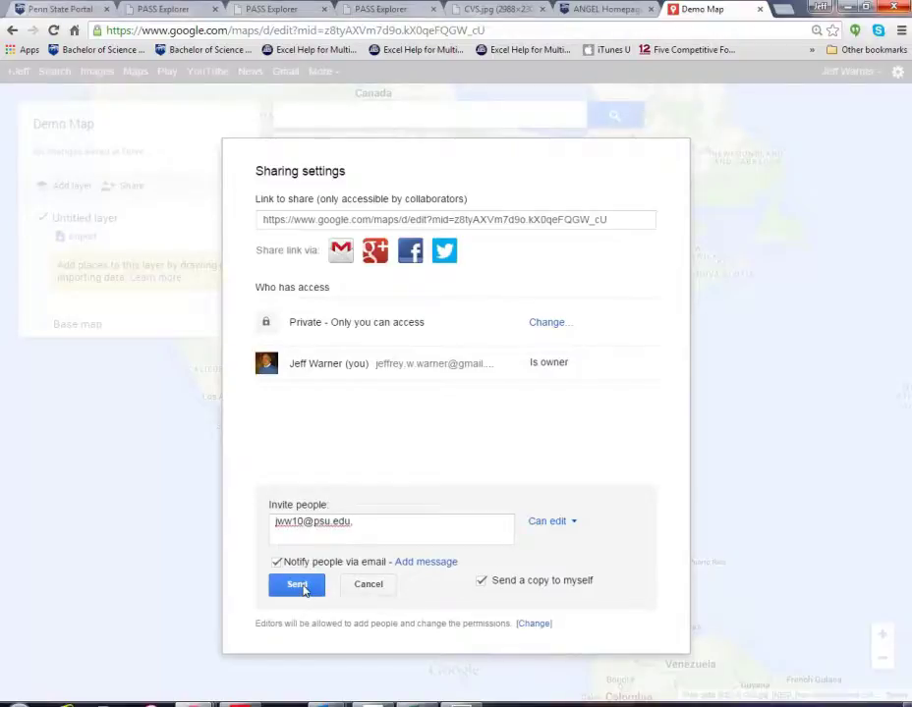
click(296, 586)
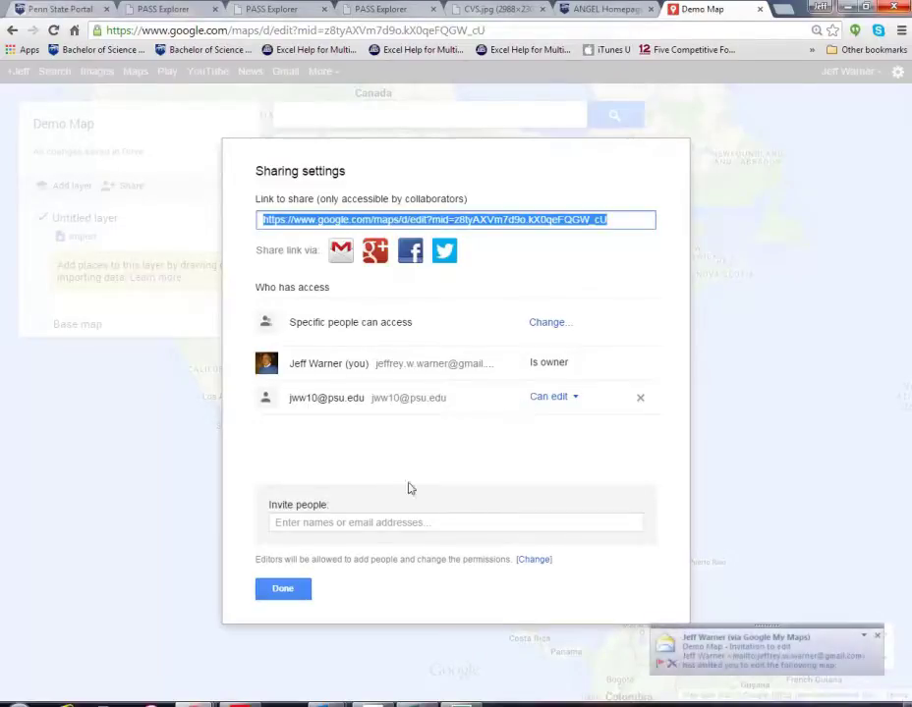
Close the Sharing settings dialog with Done to return to the map editor
click(283, 589)
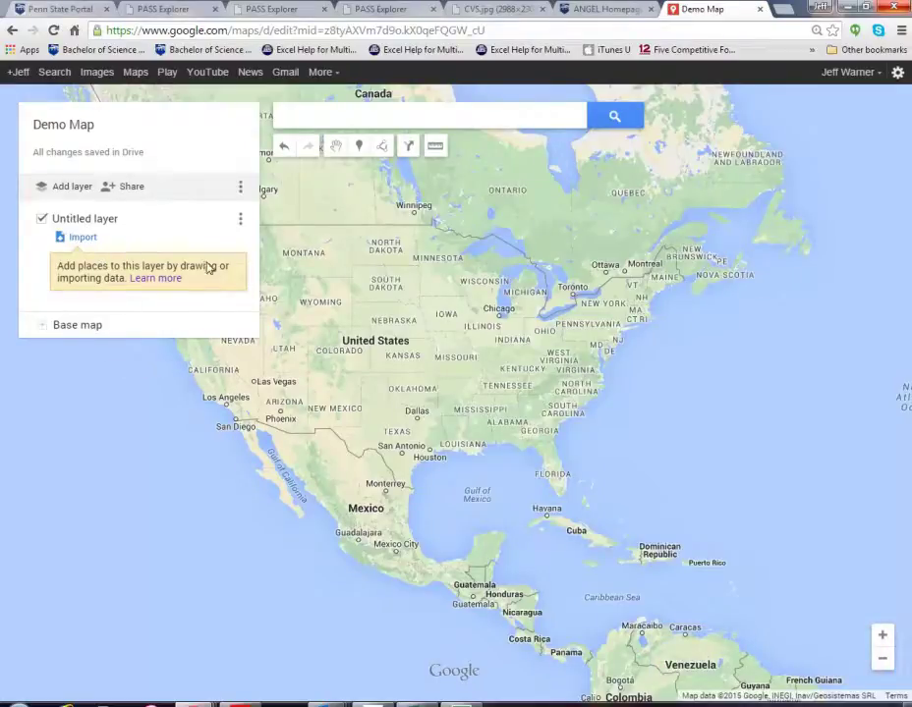
Rename the Untitled layer to 'Convenience Stores'
click(239, 226)
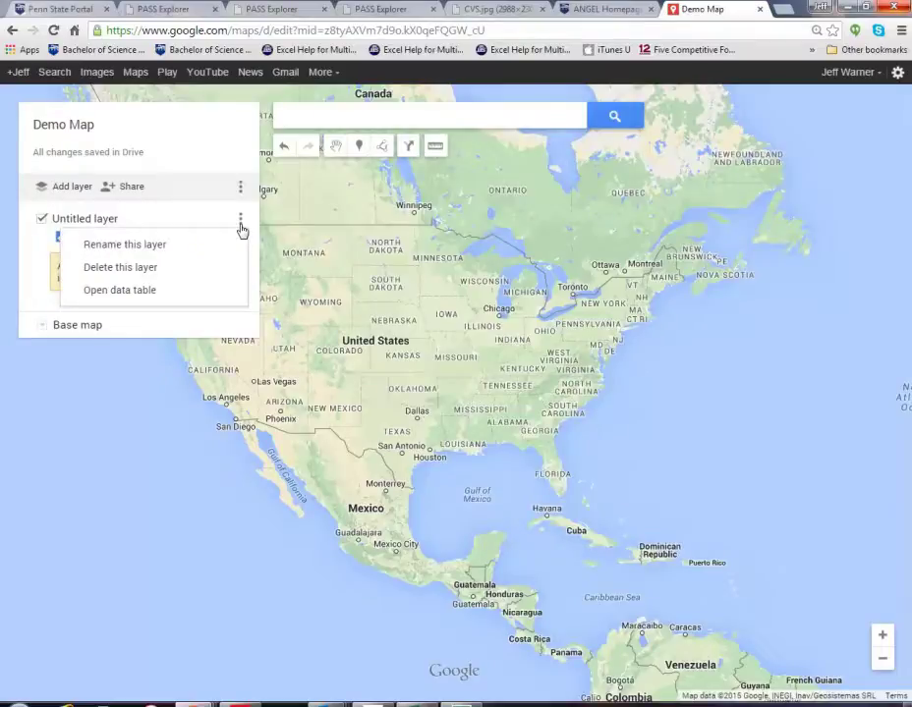
click(186, 253)
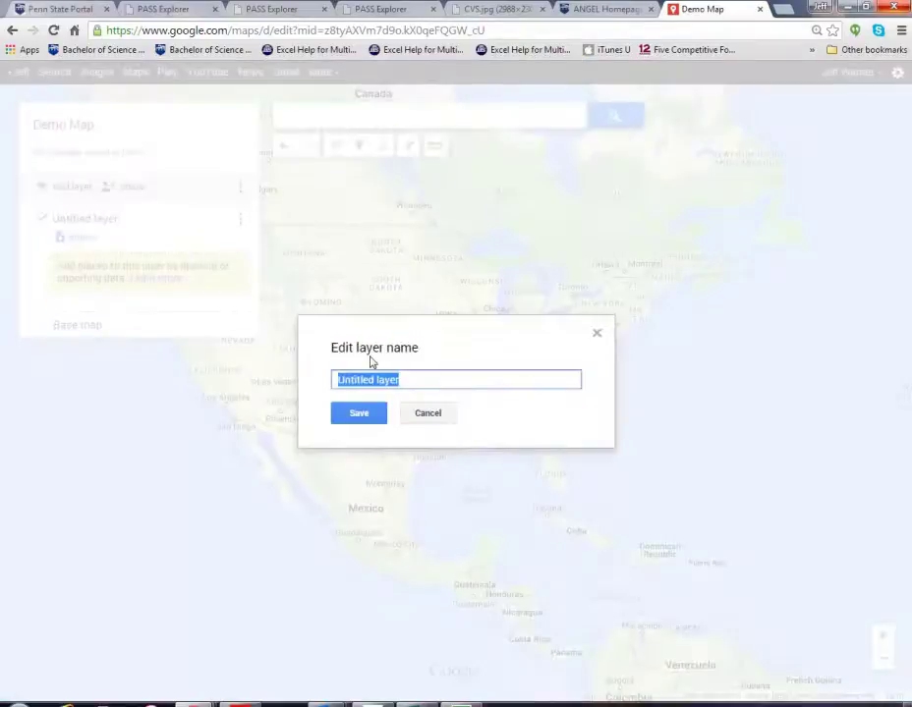
text(Co)
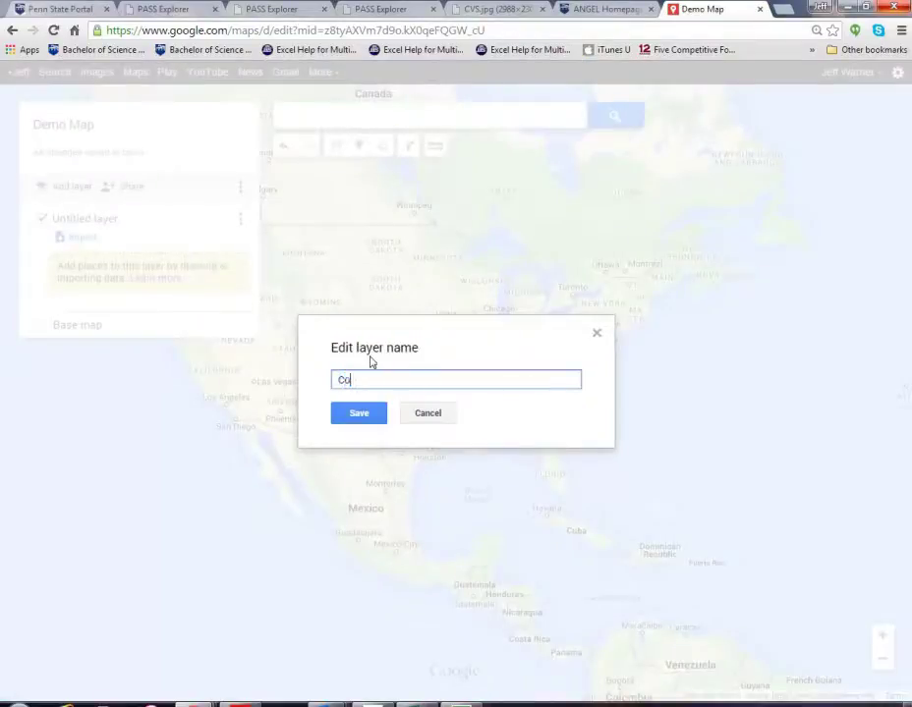
text(nvenience Stores)
click(361, 412)
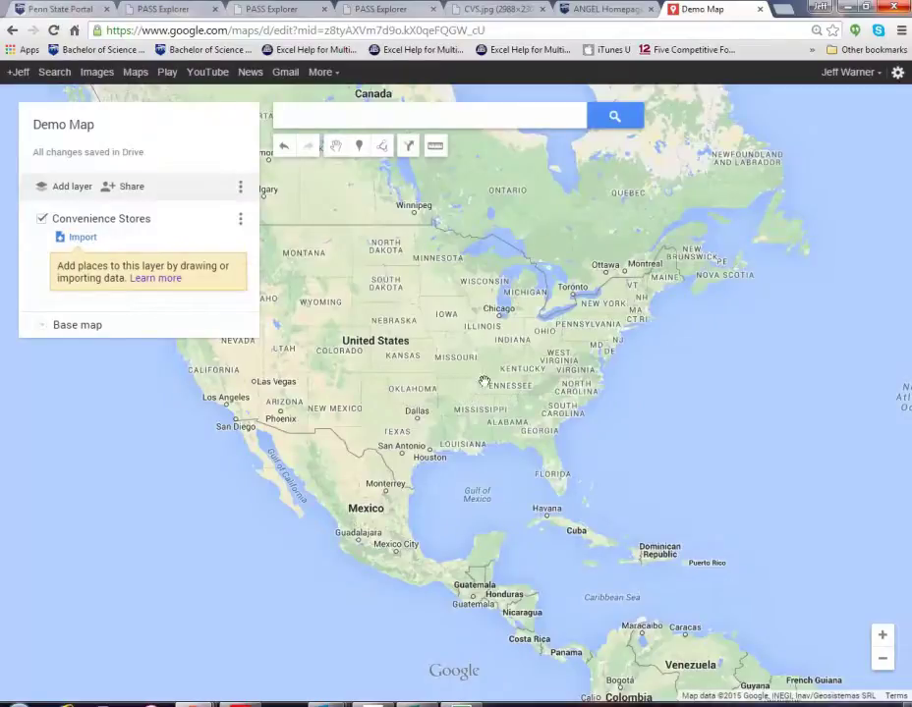
Reopen the Sharing settings for Demo Map, leaving its title unchanged
click(241, 189)
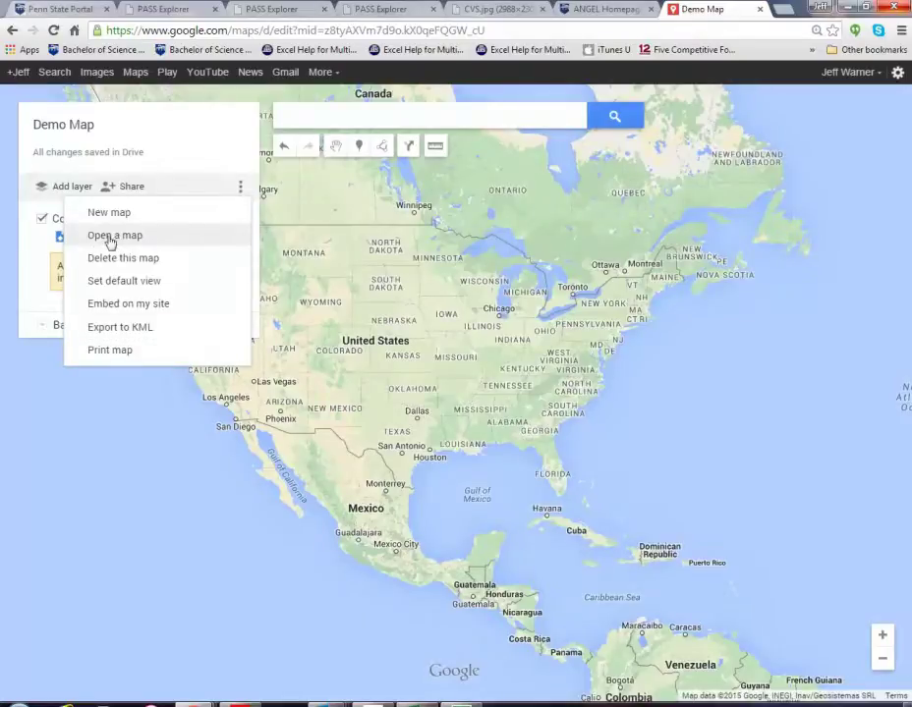
click(165, 157)
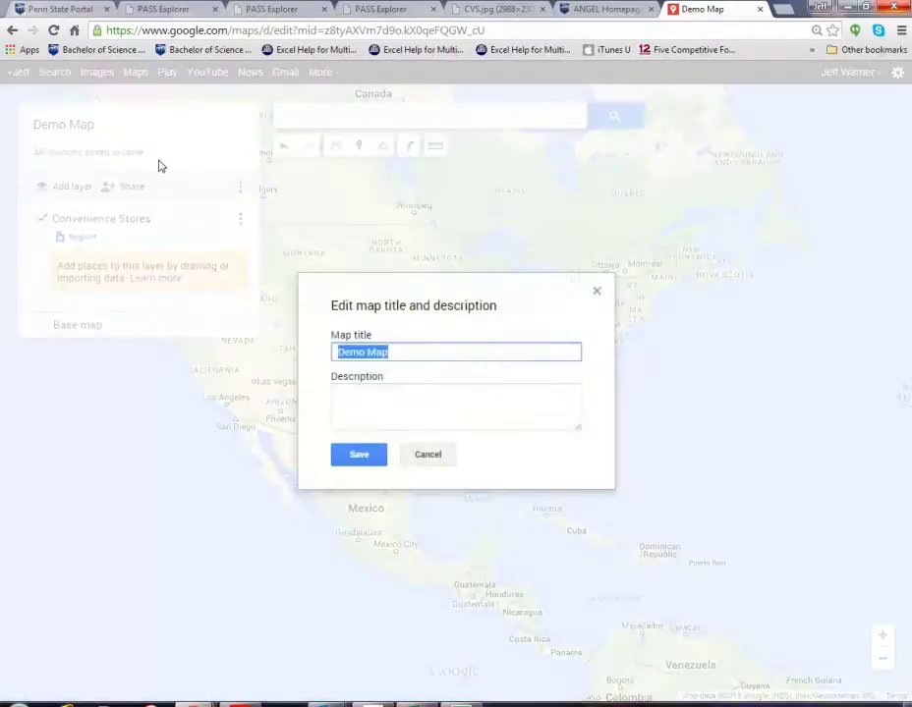
click(596, 291)
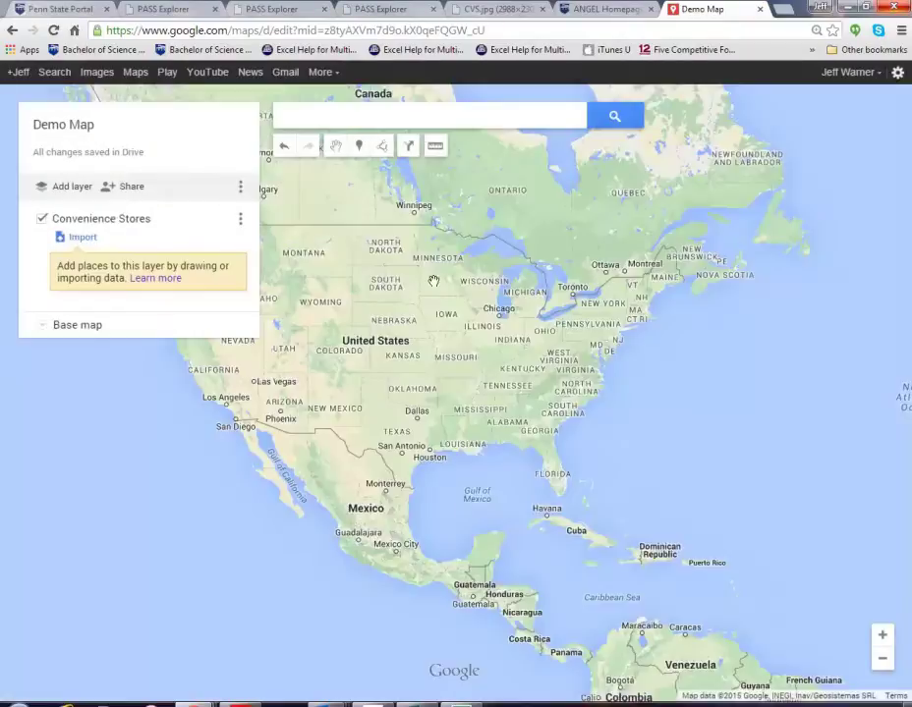
click(116, 188)
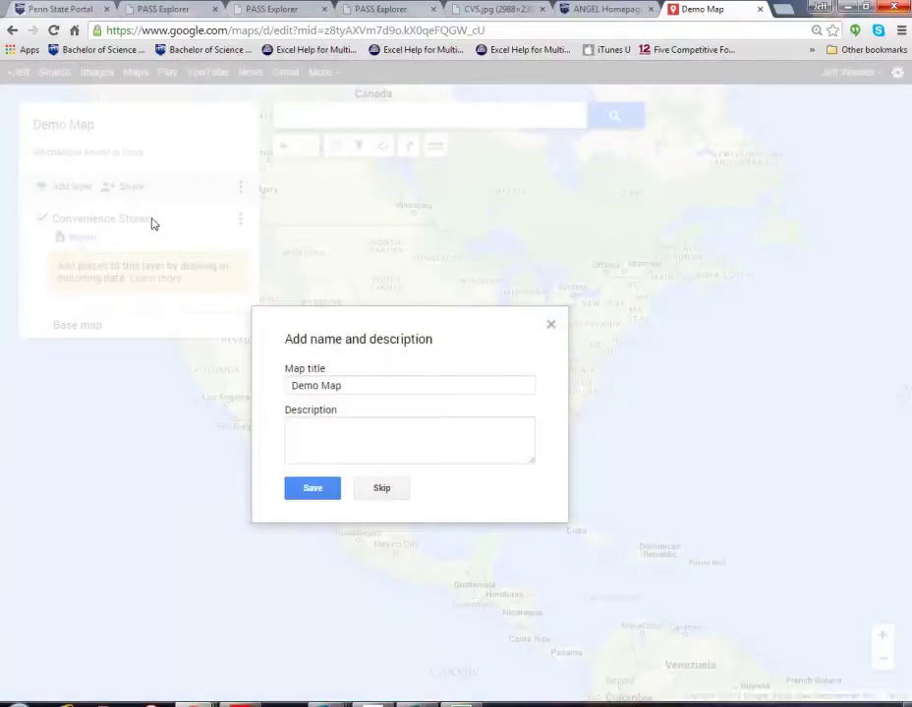
click(320, 489)
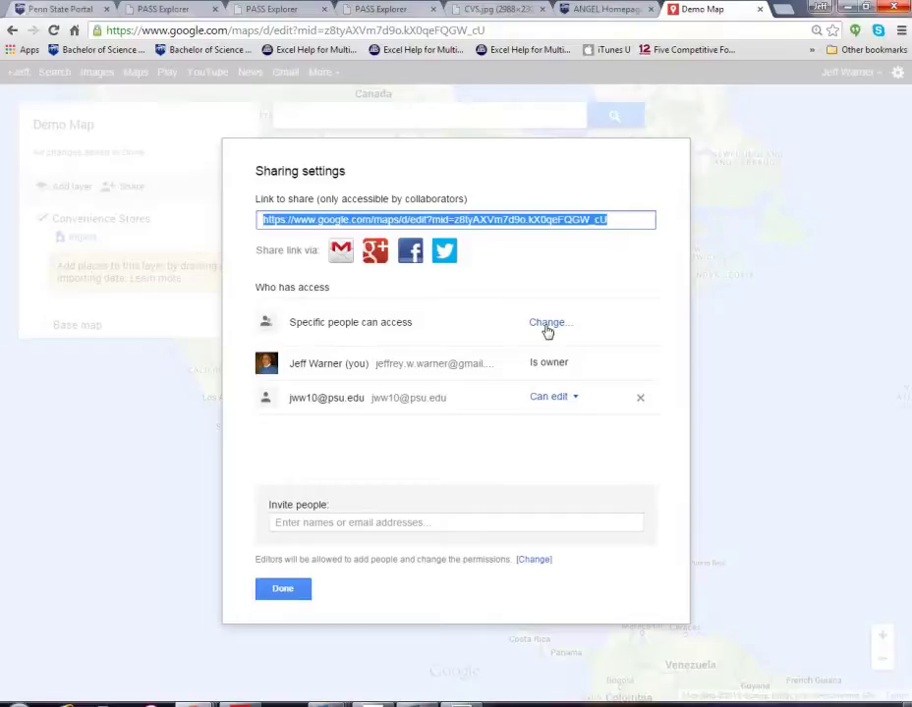
Set link sharing to 'Anyone with the link' with Can edit access, and save
click(547, 323)
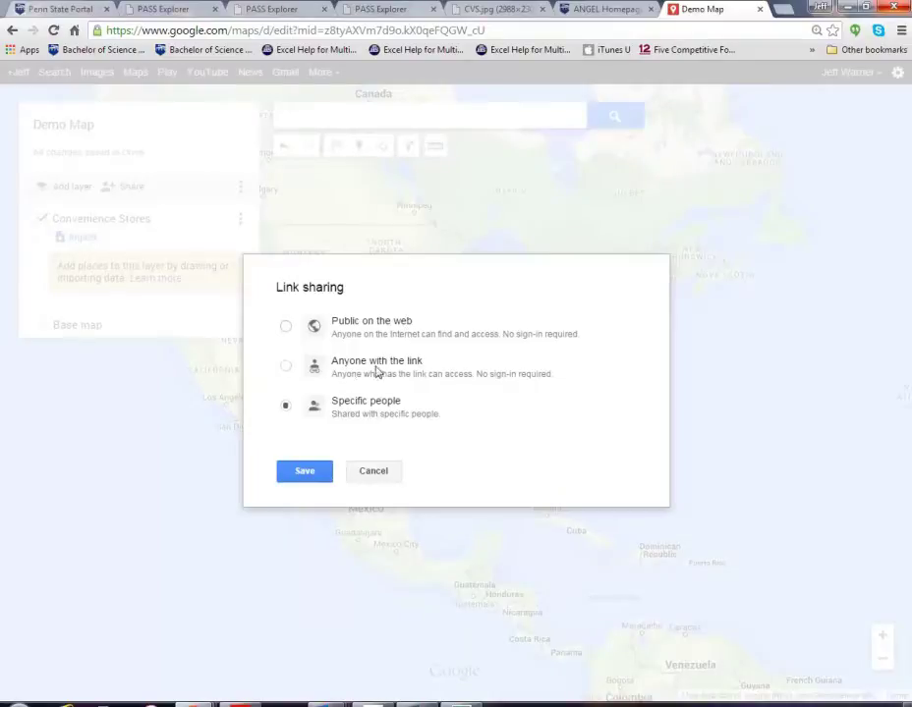
click(285, 368)
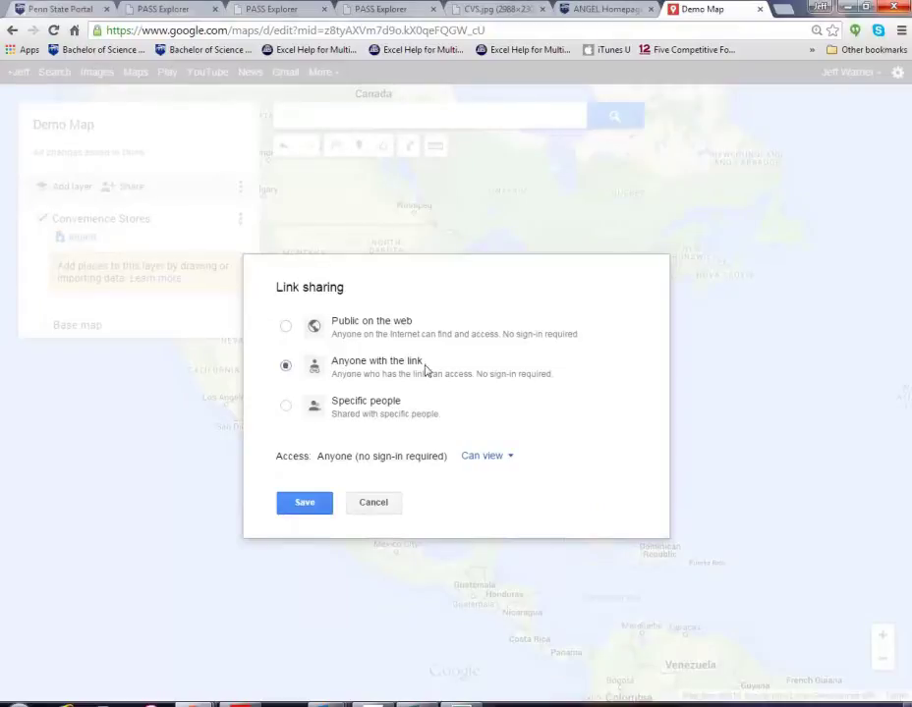
click(479, 458)
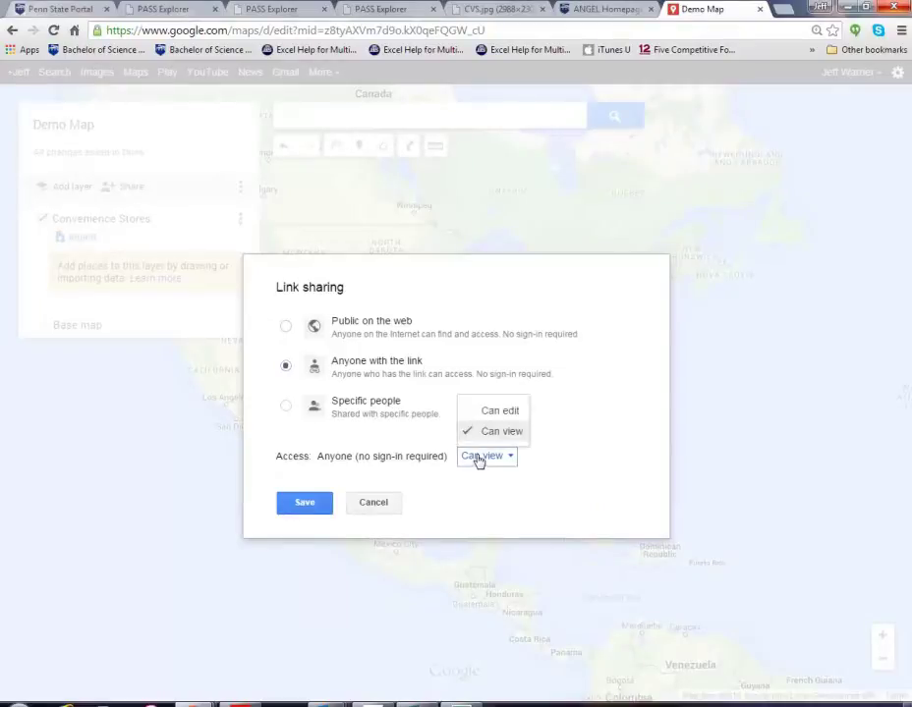
click(487, 417)
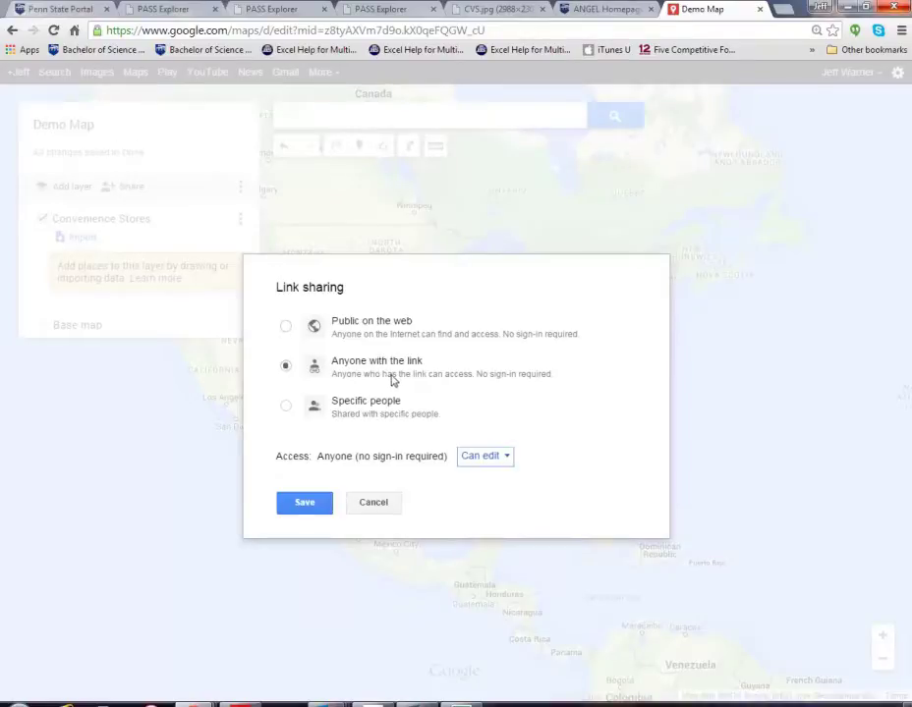
click(318, 505)
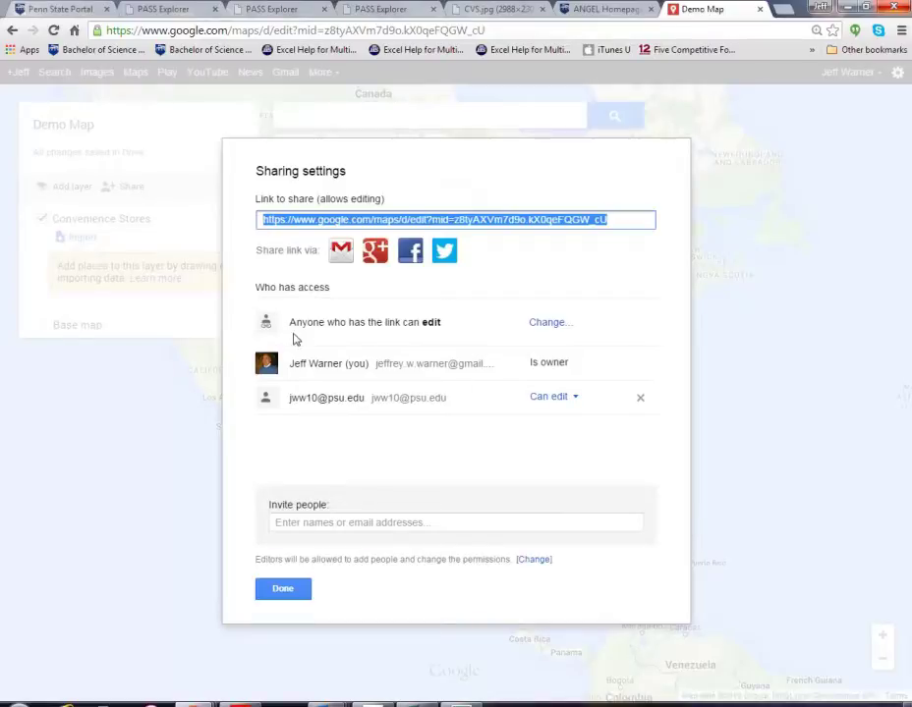
click(543, 324)
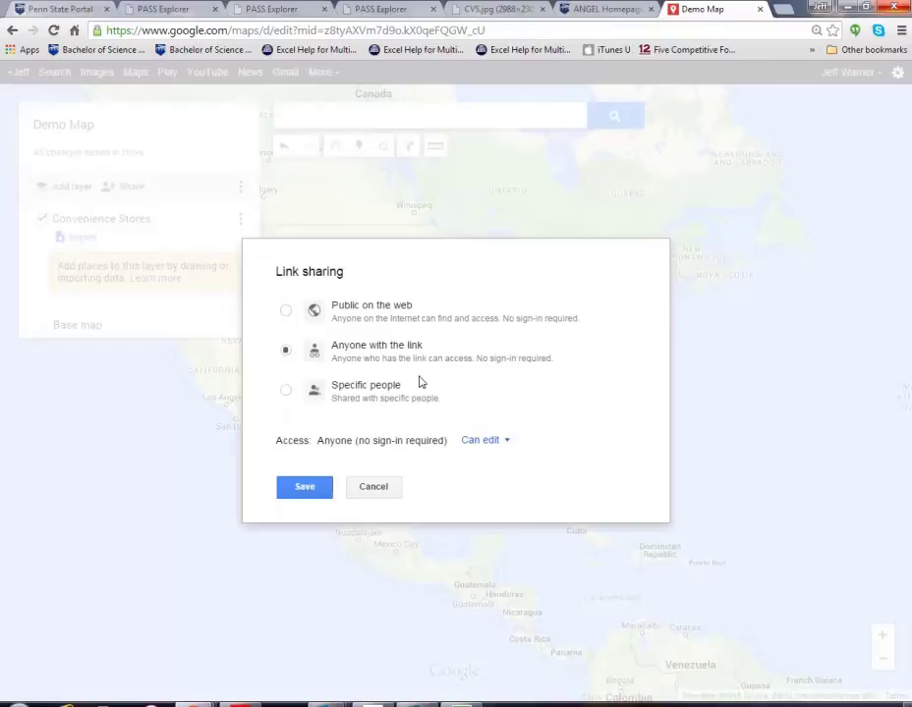
click(381, 484)
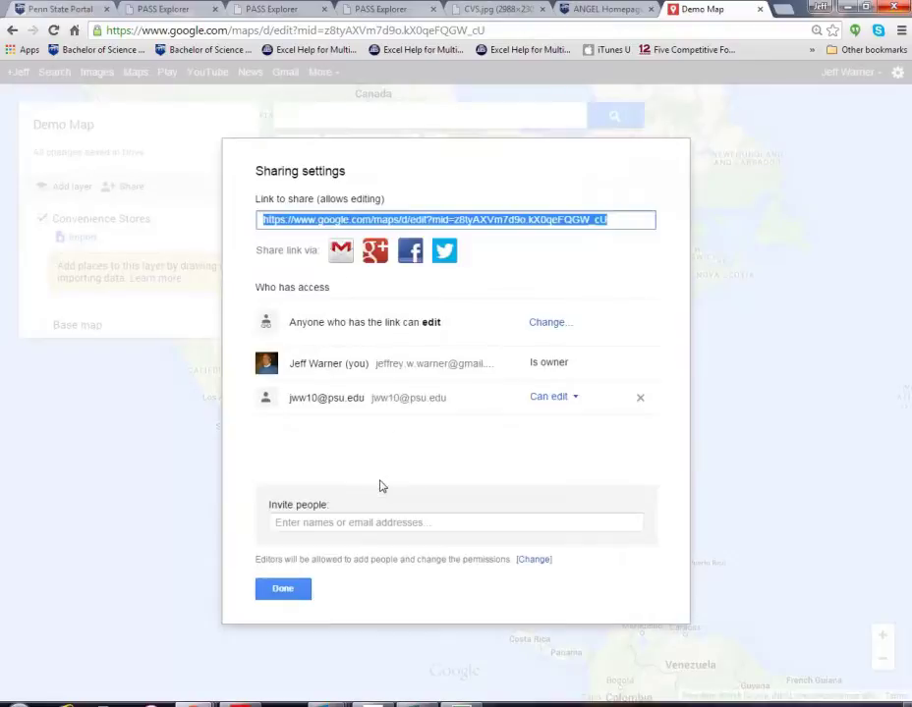